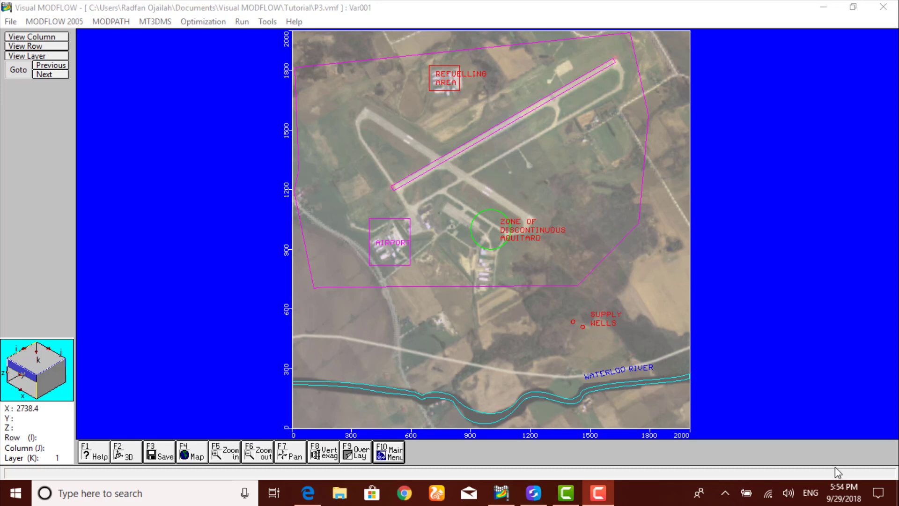
In MT3DMS Solution Method, choose Upstream Finite Difference as the advection scheme.
click(156, 22)
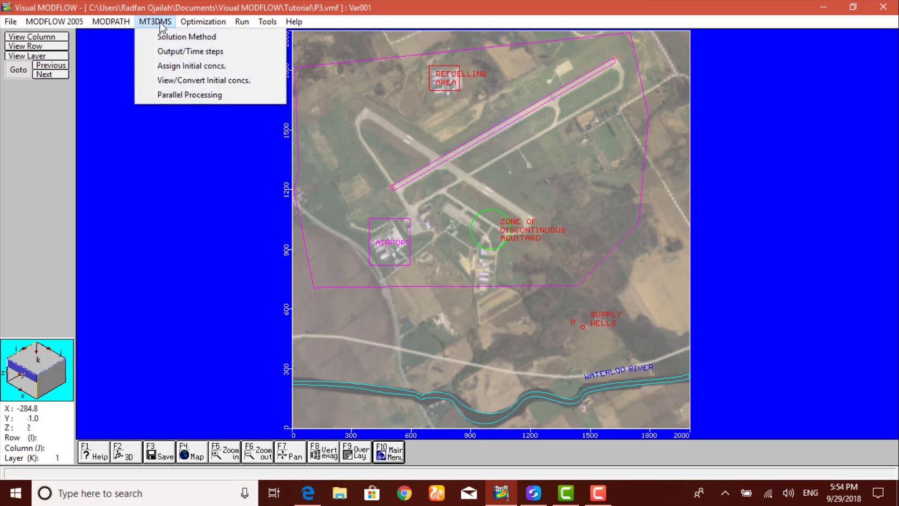
click(175, 44)
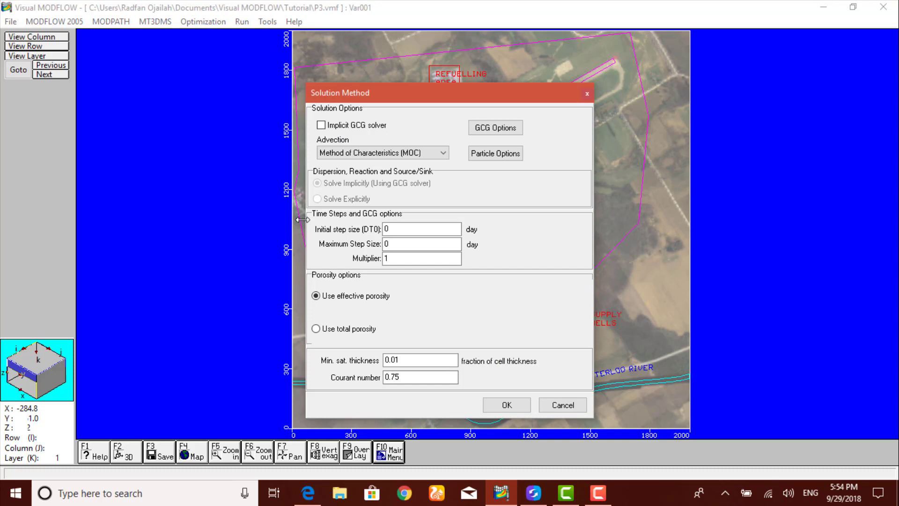
click(364, 155)
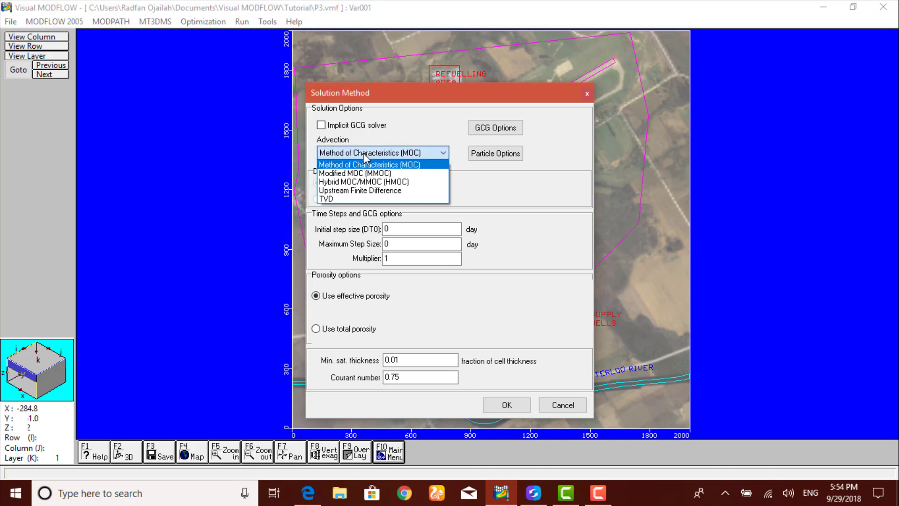
click(354, 190)
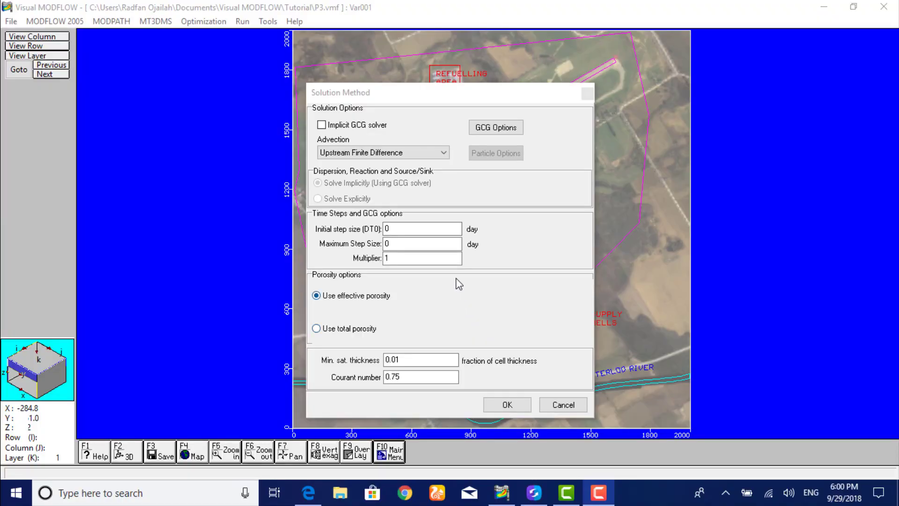
Enable the implicit GCG solver with time-step multiplier 1.1 and maximum transport step 200 days.
click(322, 126)
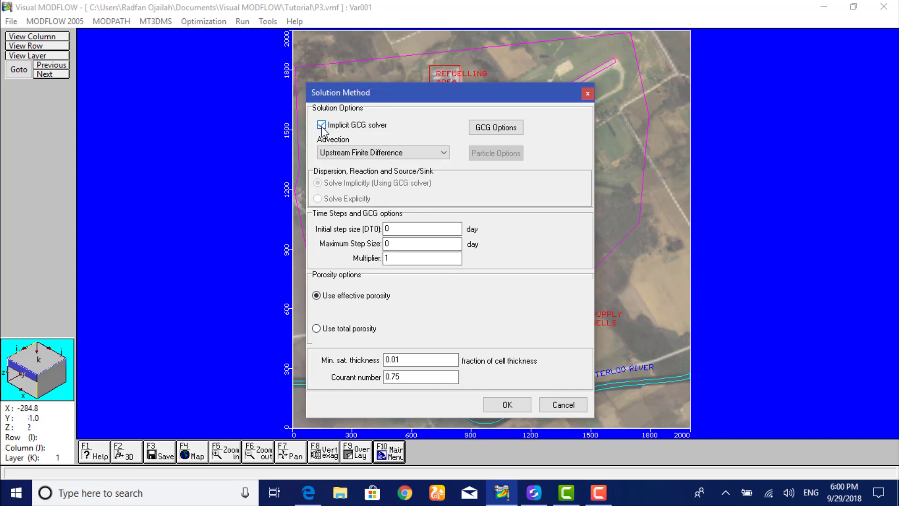
click(488, 133)
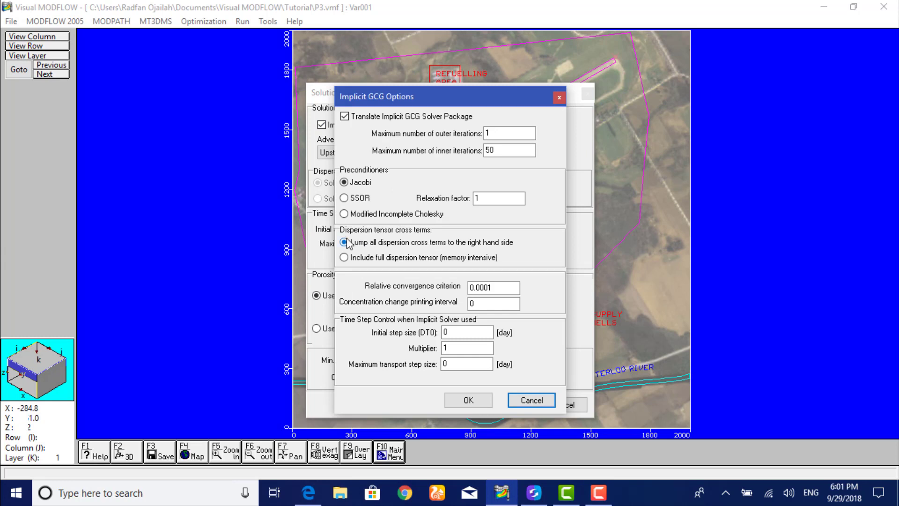
click(460, 349)
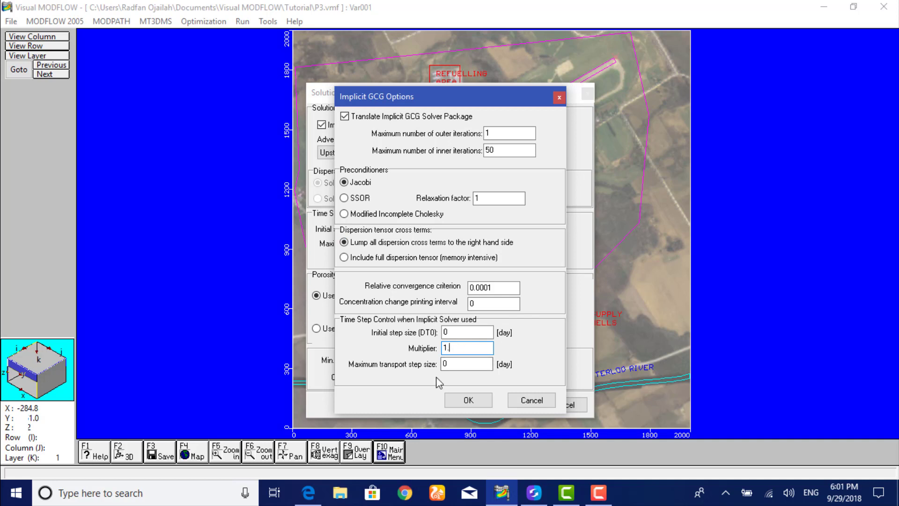
text(.1)
click(468, 363)
text(20)
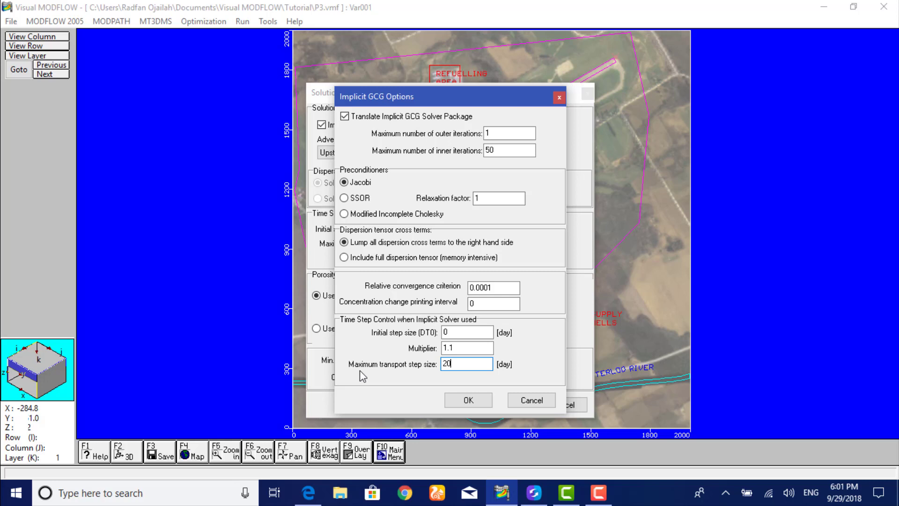
text(0)
click(466, 404)
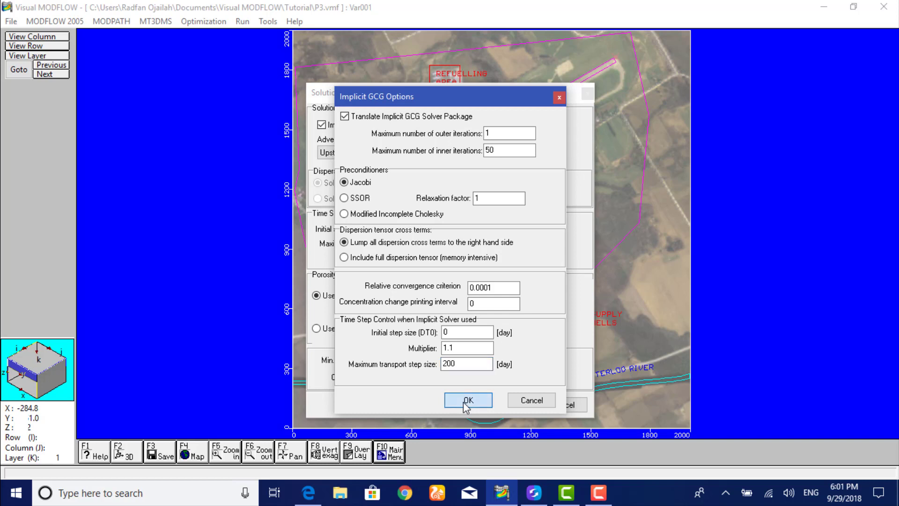
Set minimum saturated thickness to 1E-2 and Courant number to 7.5E-1, then accept.
click(466, 404)
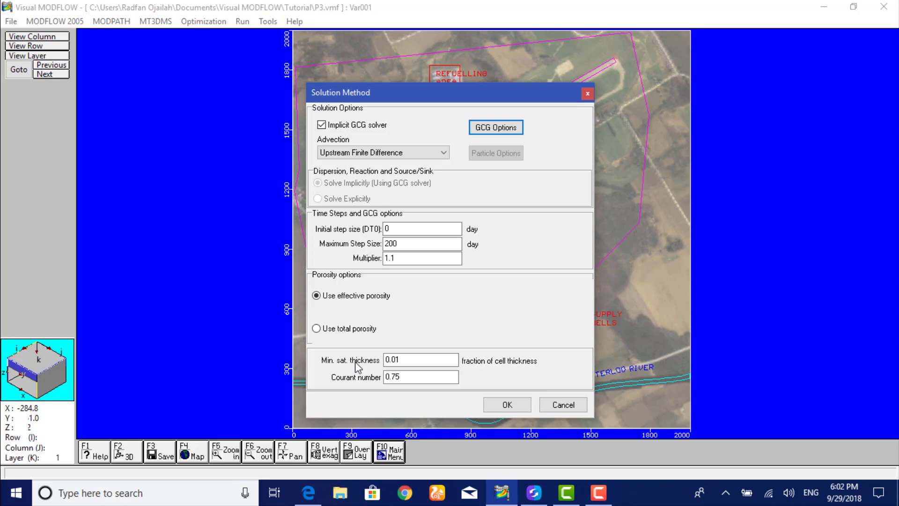
click(434, 359)
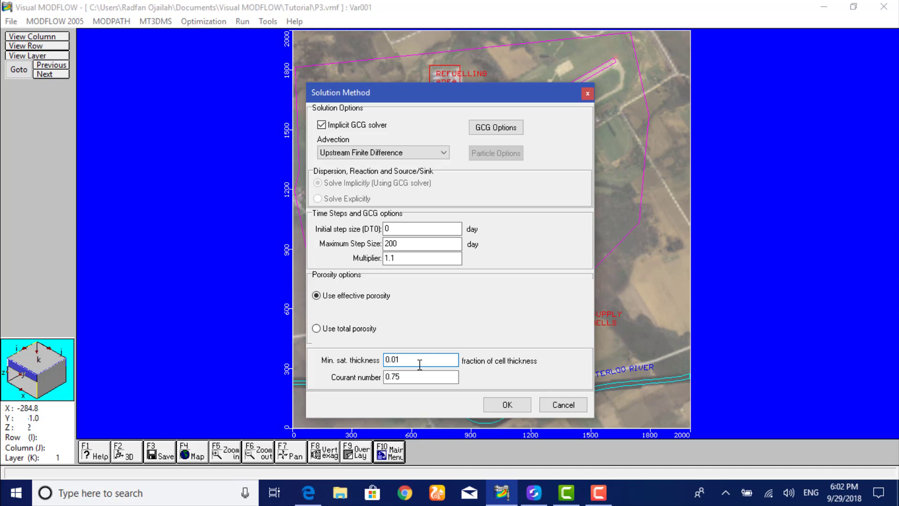
drag(419, 364, 280, 389)
text(1E-2)
key(Tab)
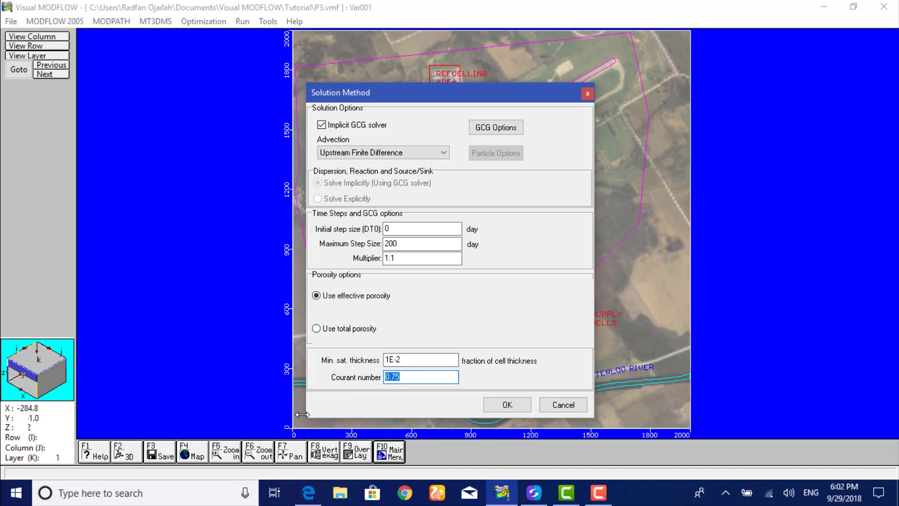
text(7.5E-1)
click(488, 406)
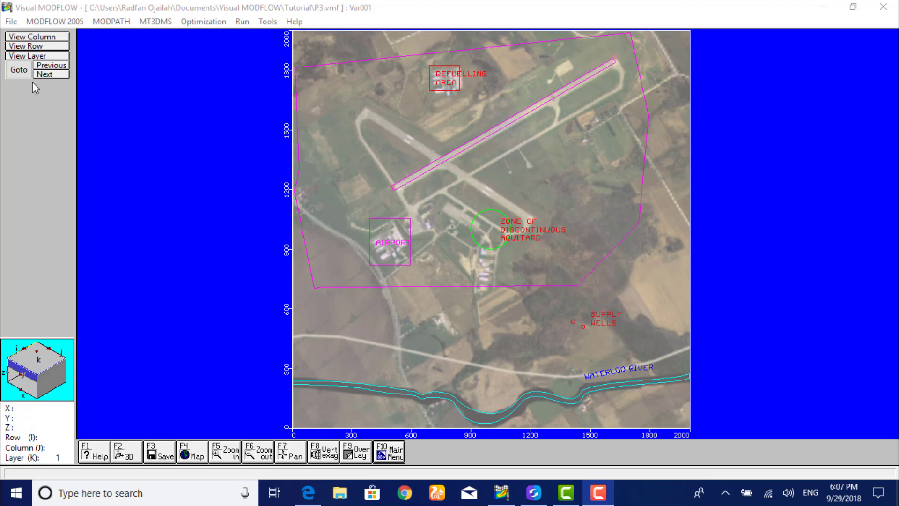
Open the MT3DMS Output/Time steps dialog.
click(151, 24)
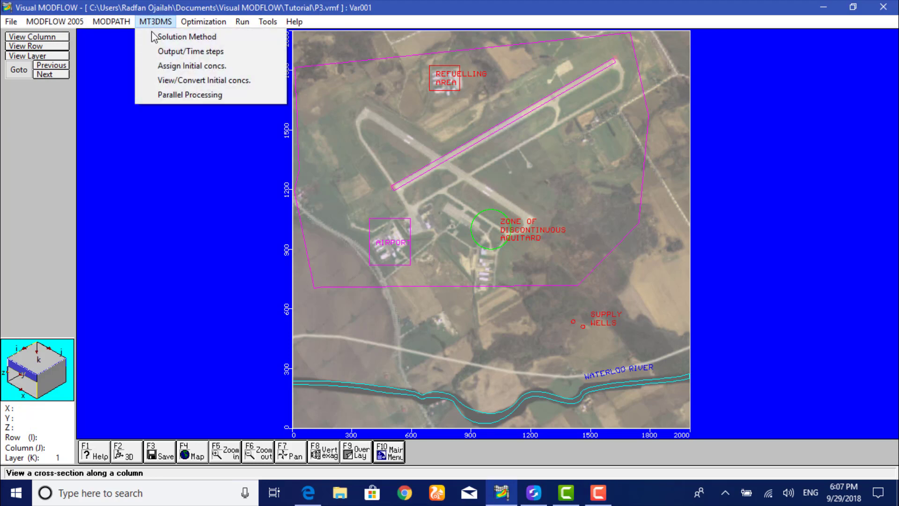
click(160, 58)
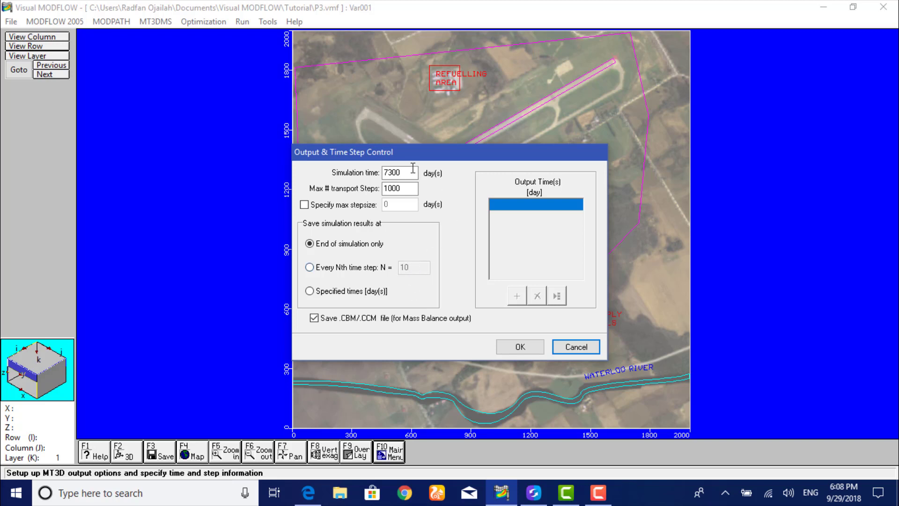
Set maximum transport steps to 10000 and save results at specified times.
drag(392, 151, 332, 156)
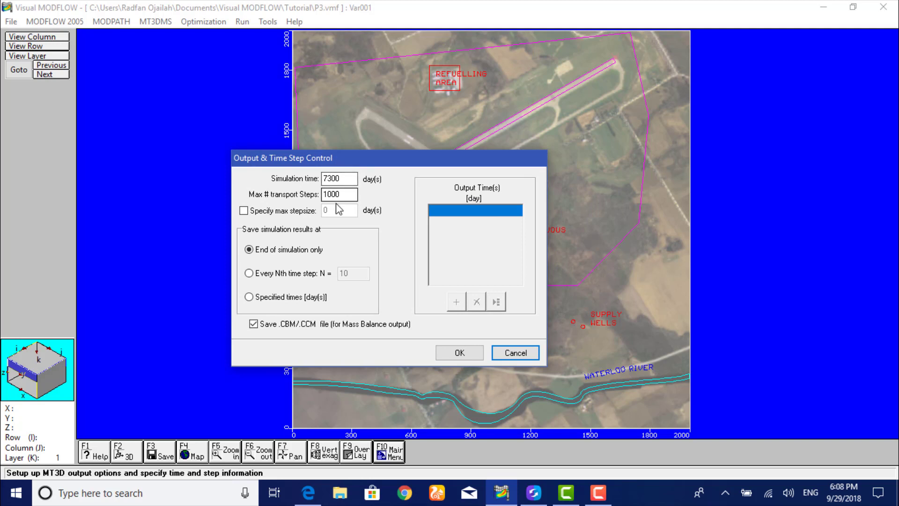
click(351, 179)
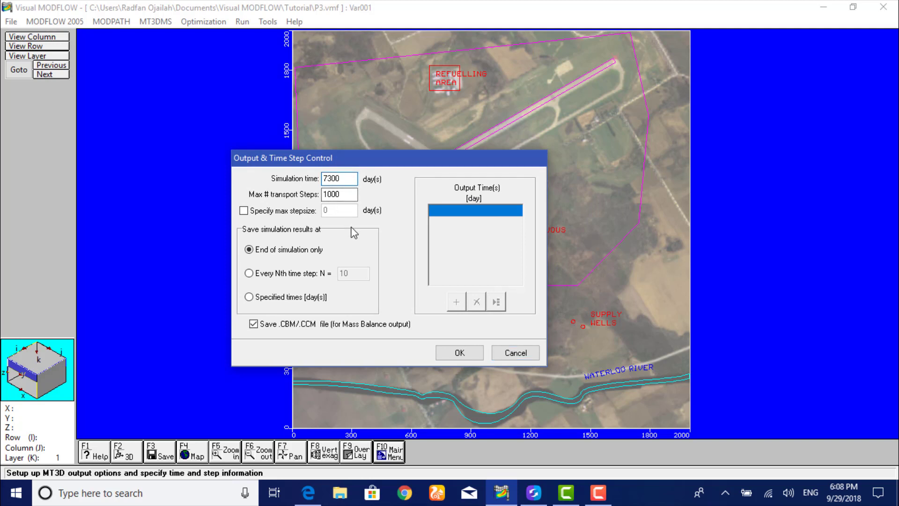
double_click(343, 194)
text(10000)
click(252, 299)
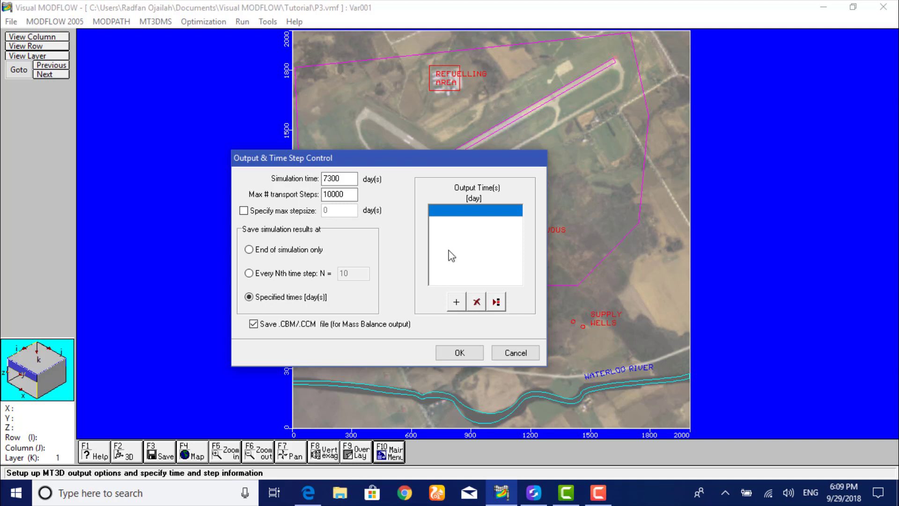
Add output times of 730, 1460, 2190 and 2920 days.
click(457, 213)
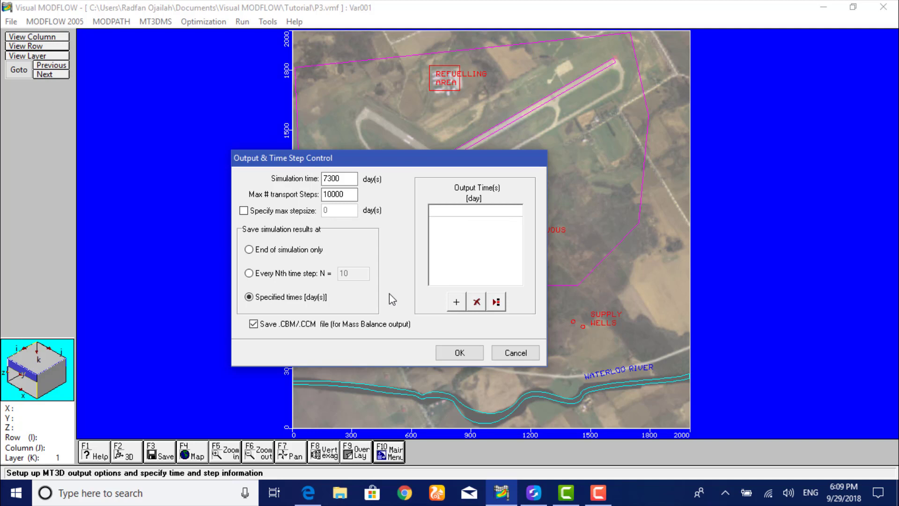
text(730)
key(Return)
text(1460)
key(Return)
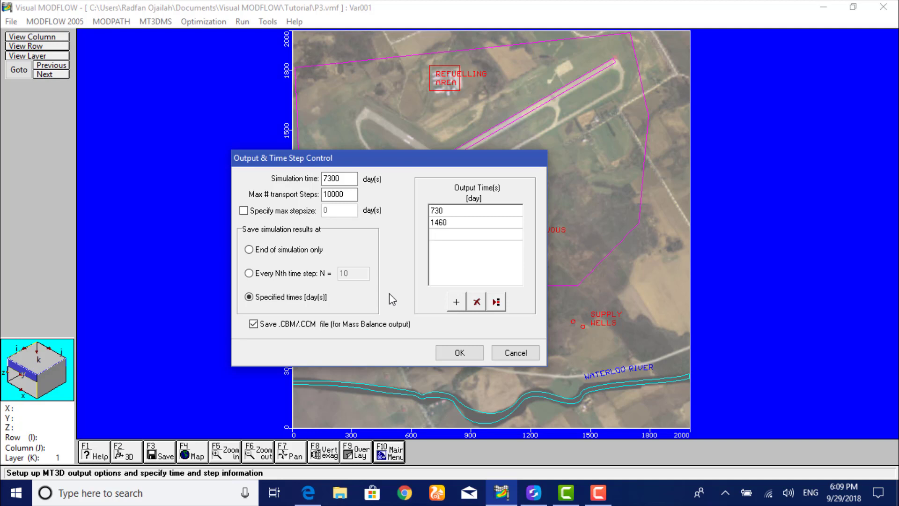
text(2190)
key(Return)
text(29)
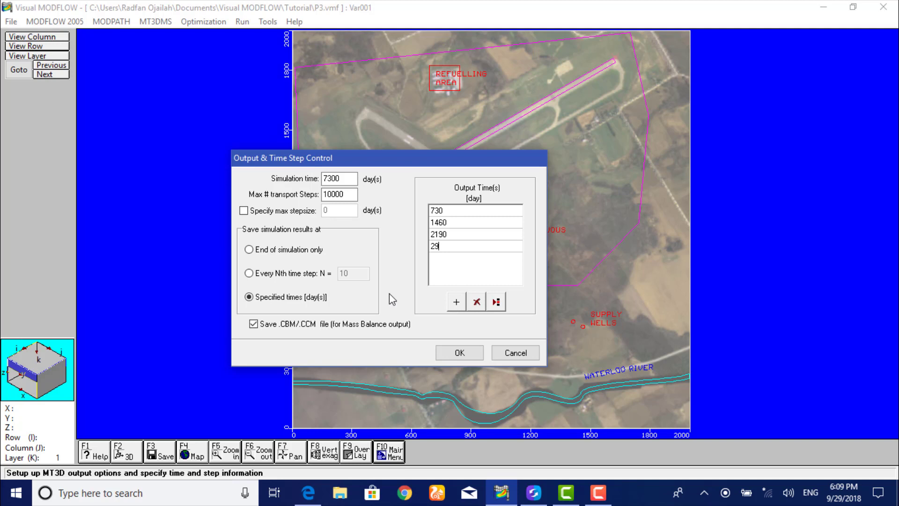
text(20)
key(Return)
Add output times of 3650, 5475 and 7300 days and apply the settings.
text(36)
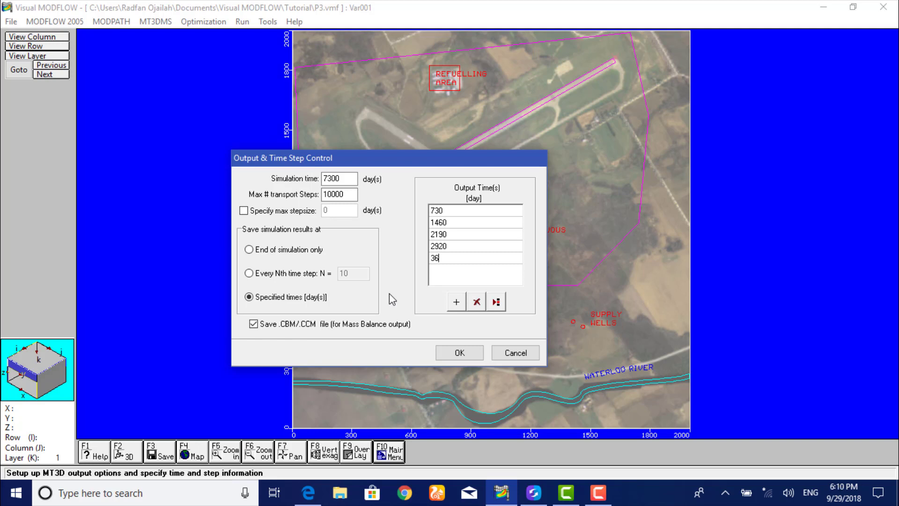
text(50)
key(Return)
text(5475)
key(Return)
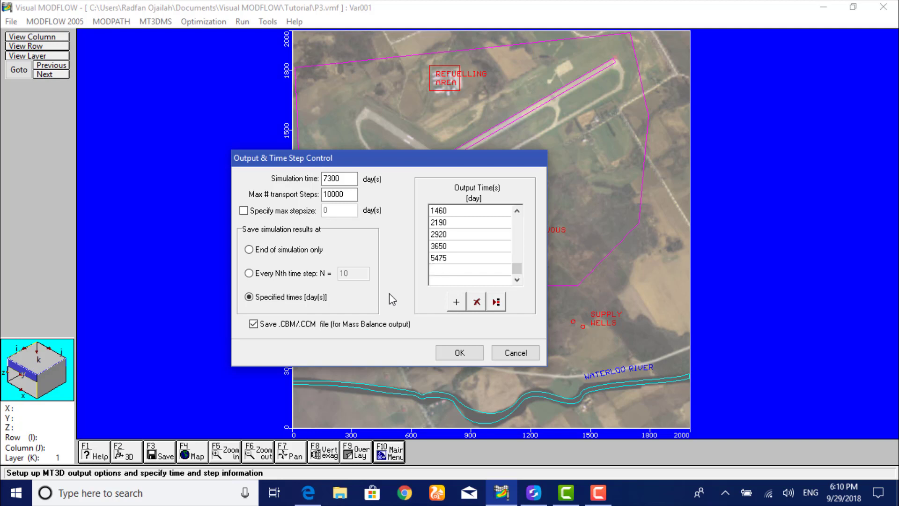
text(7300)
key(Return)
click(459, 353)
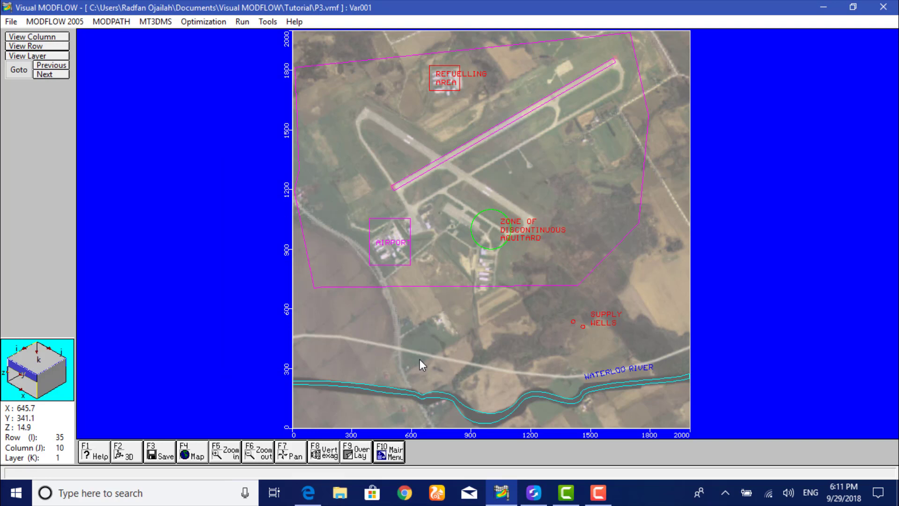